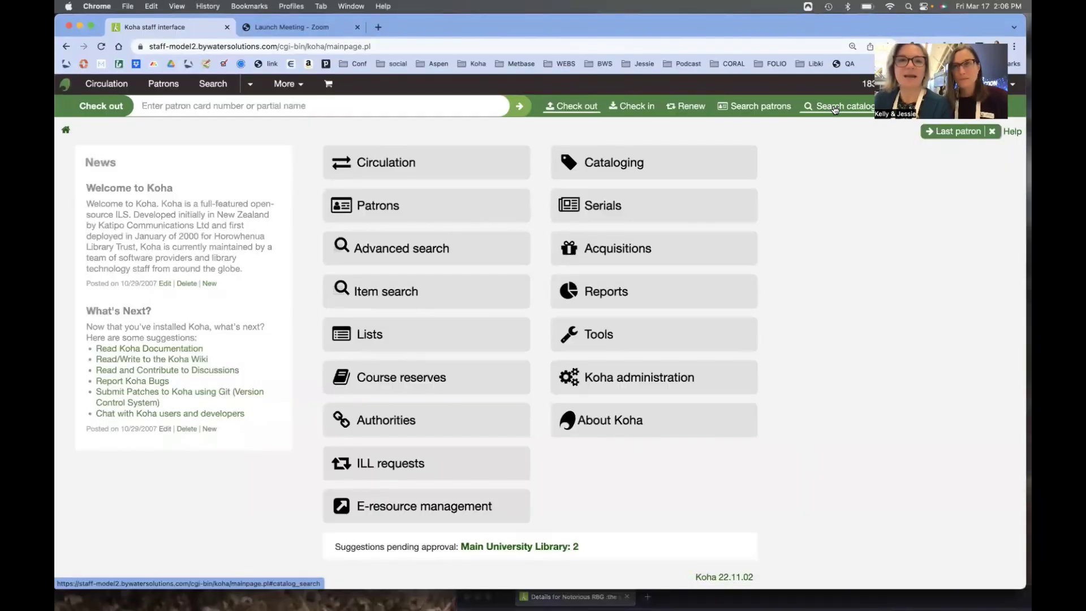
Open the Notorious RBG record, start a new item, and list the item templates
left_click(835, 109)
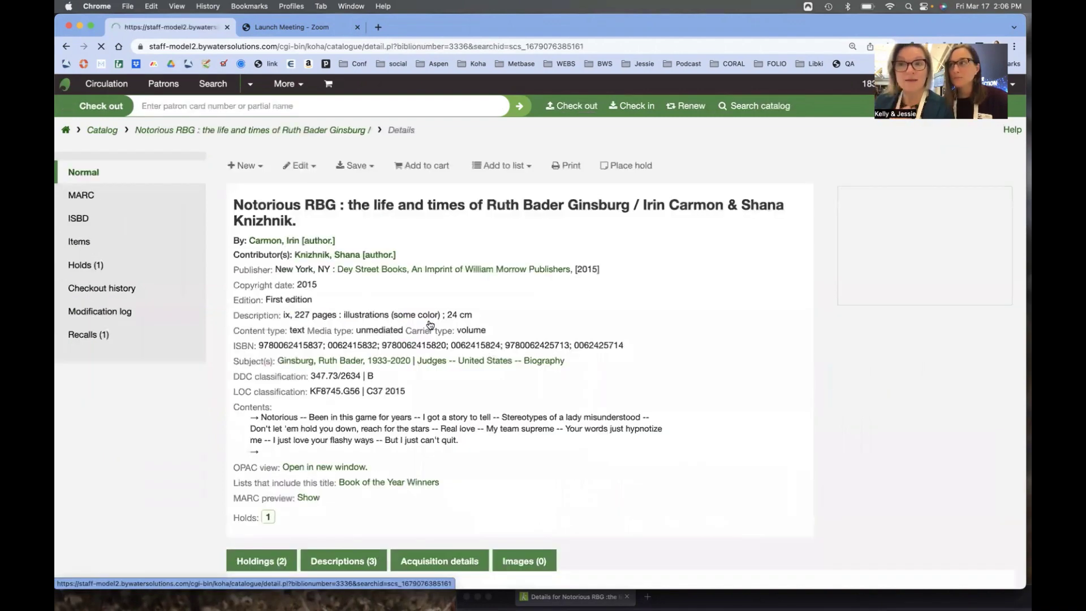
scroll(429, 318, "down", 2)
scroll(428, 318, "down", 1)
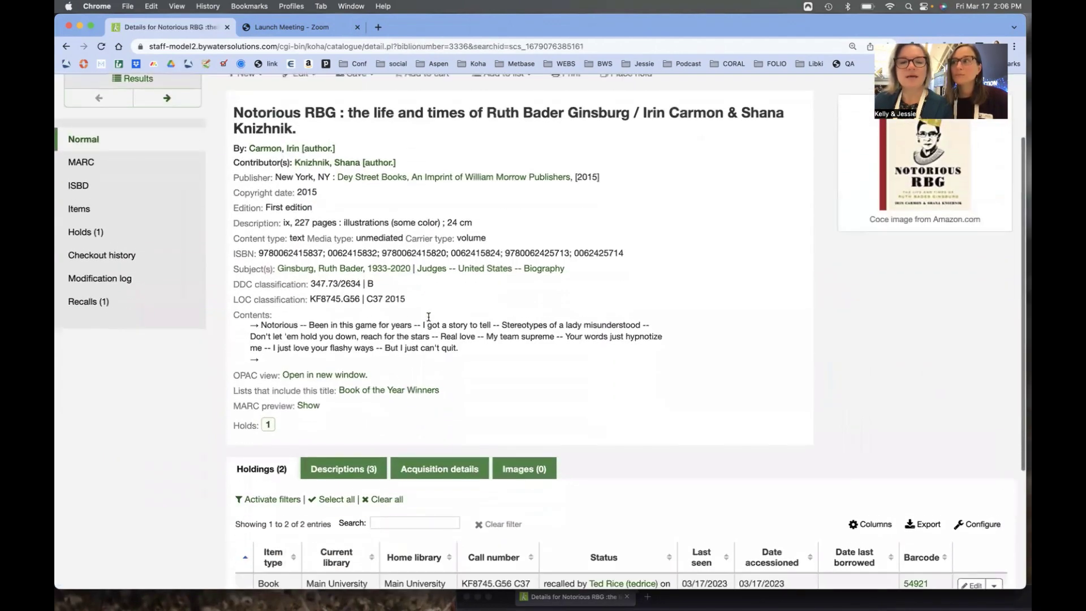
scroll(435, 323, "up", 2)
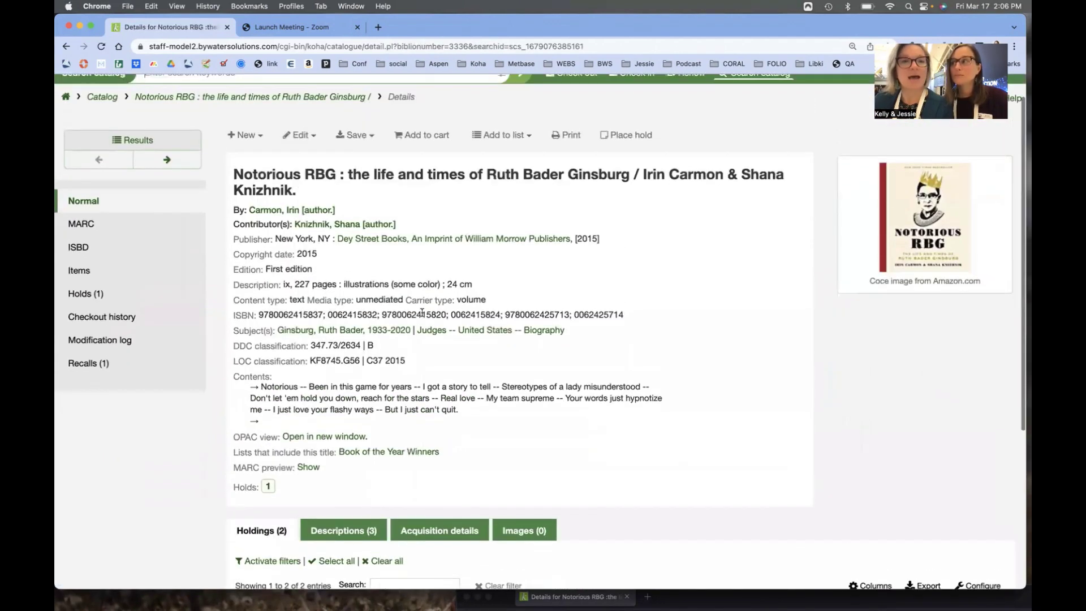
left_click(244, 135)
left_click(261, 182)
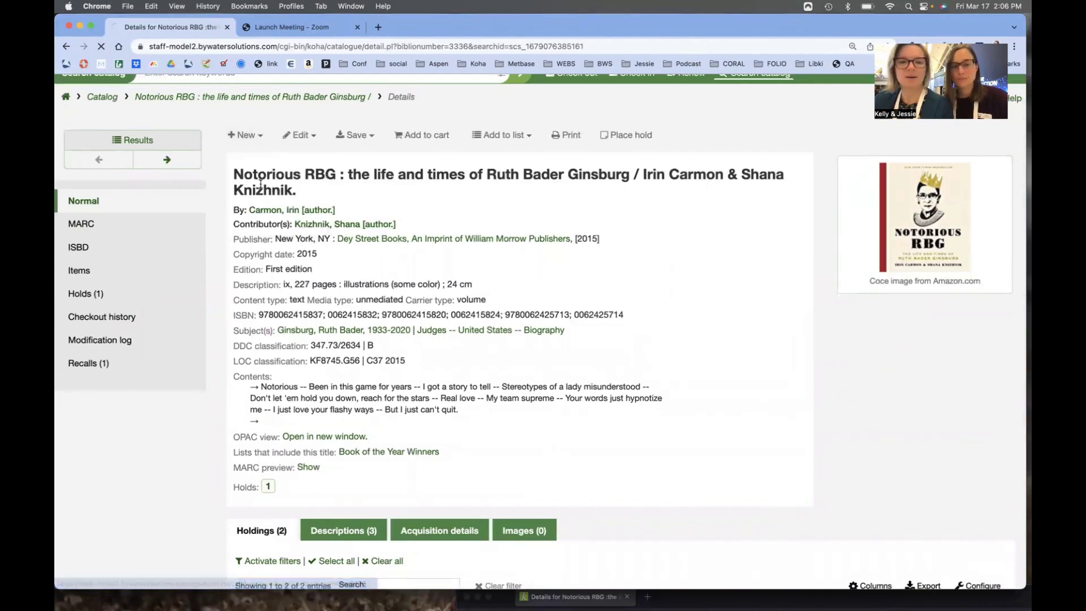
scroll(388, 325, "down", 1)
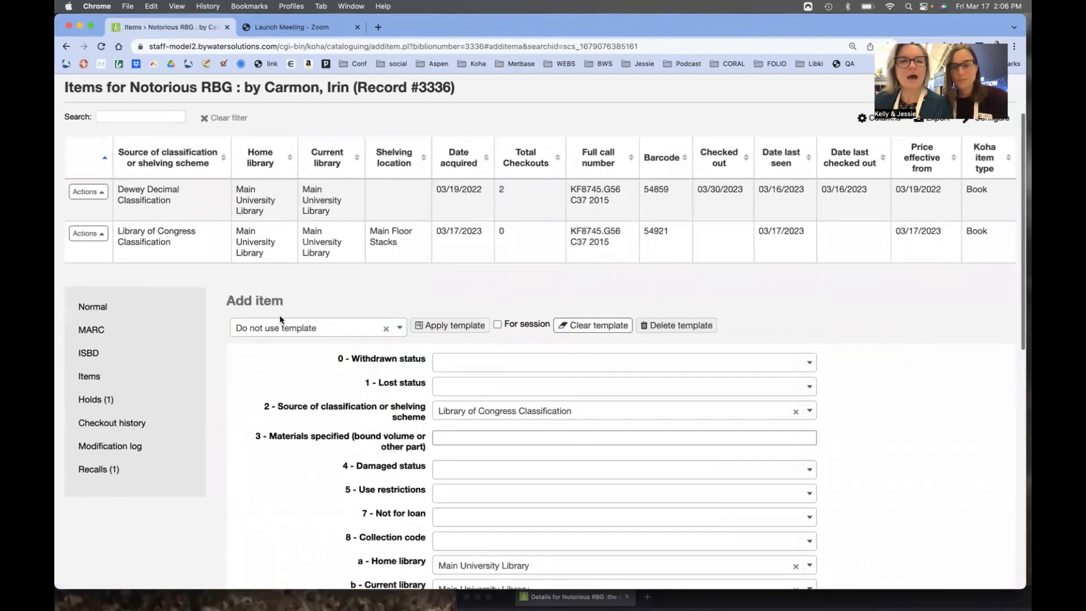
left_click(400, 331)
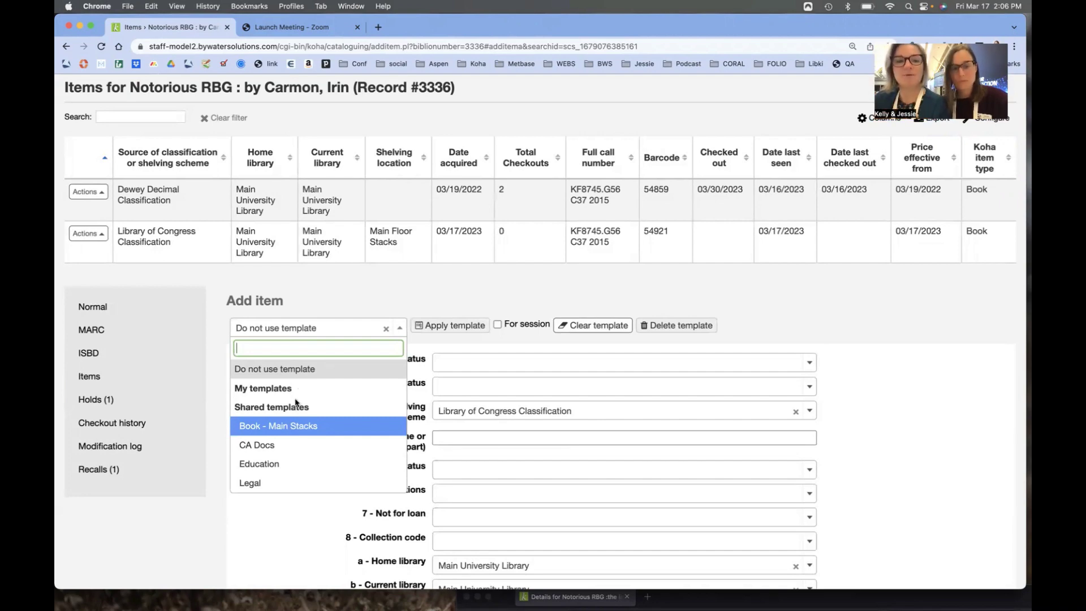
Apply the 'Book - Main Stacks' template to prefill Main Floor Stacks and Main University Library
left_click(488, 298)
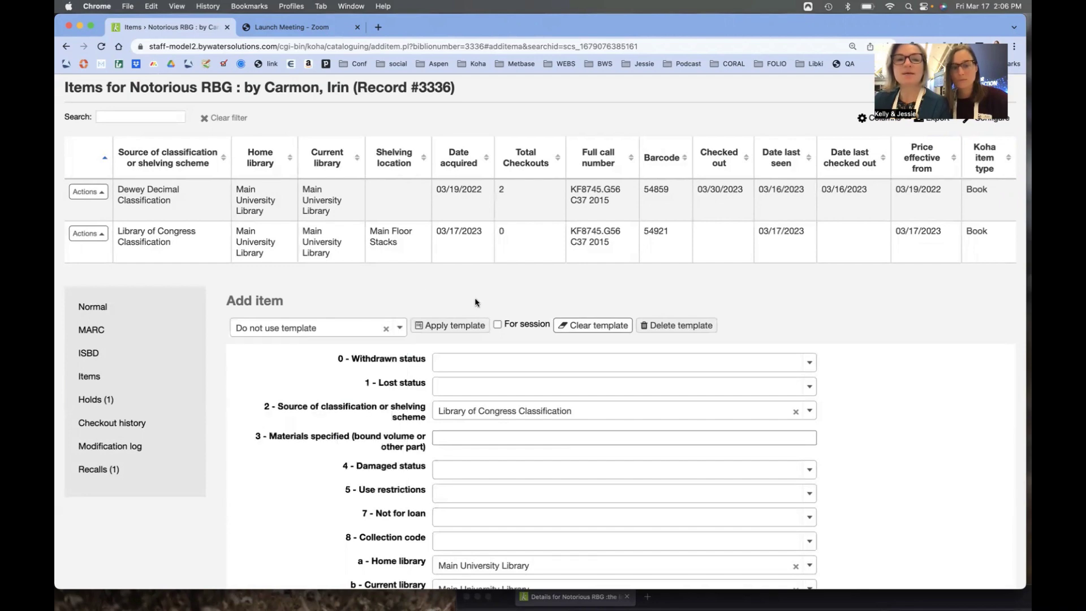
left_click(337, 325)
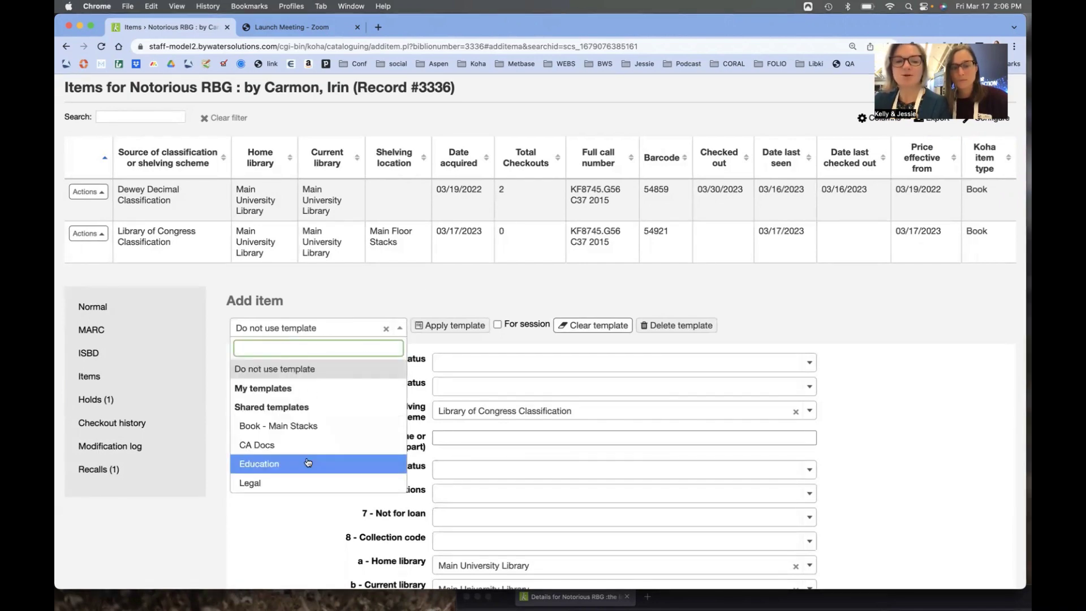
left_click(304, 432)
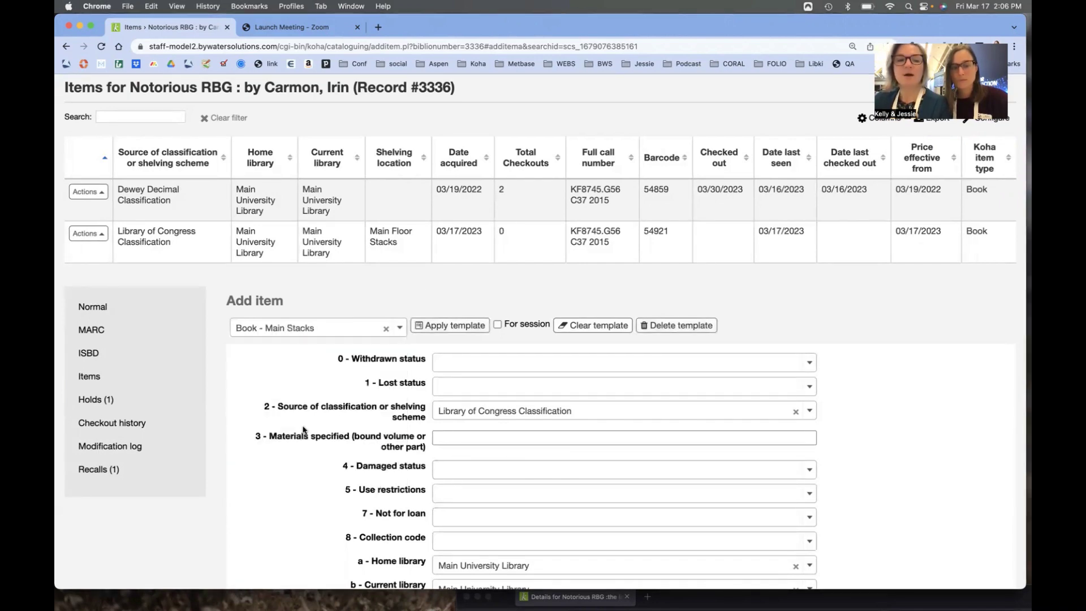
left_click(426, 325)
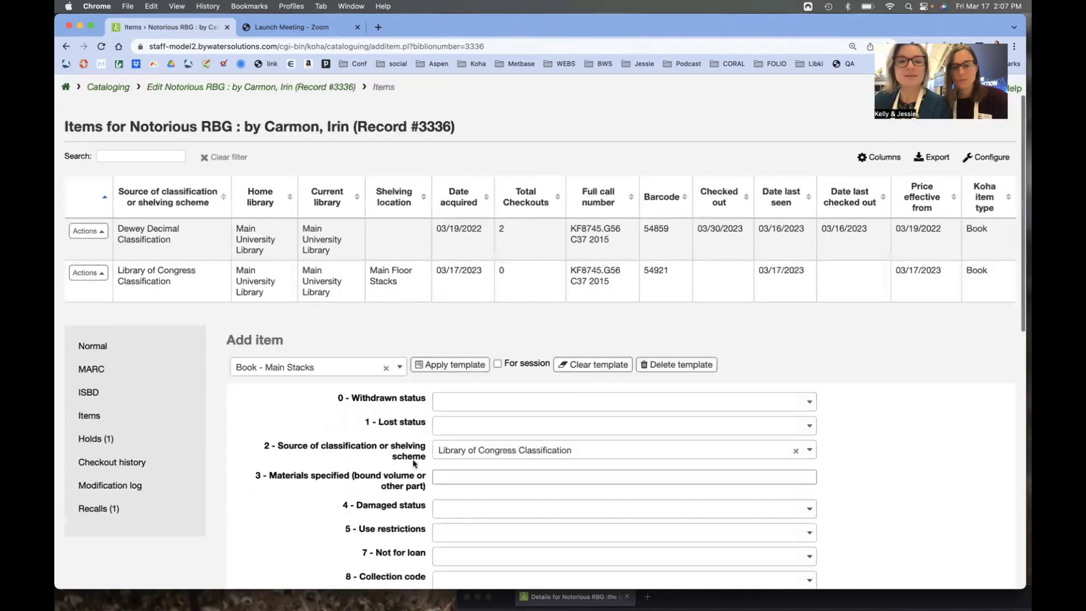
scroll(416, 464, "down", 2)
scroll(415, 464, "down", 5)
scroll(414, 463, "down", 2)
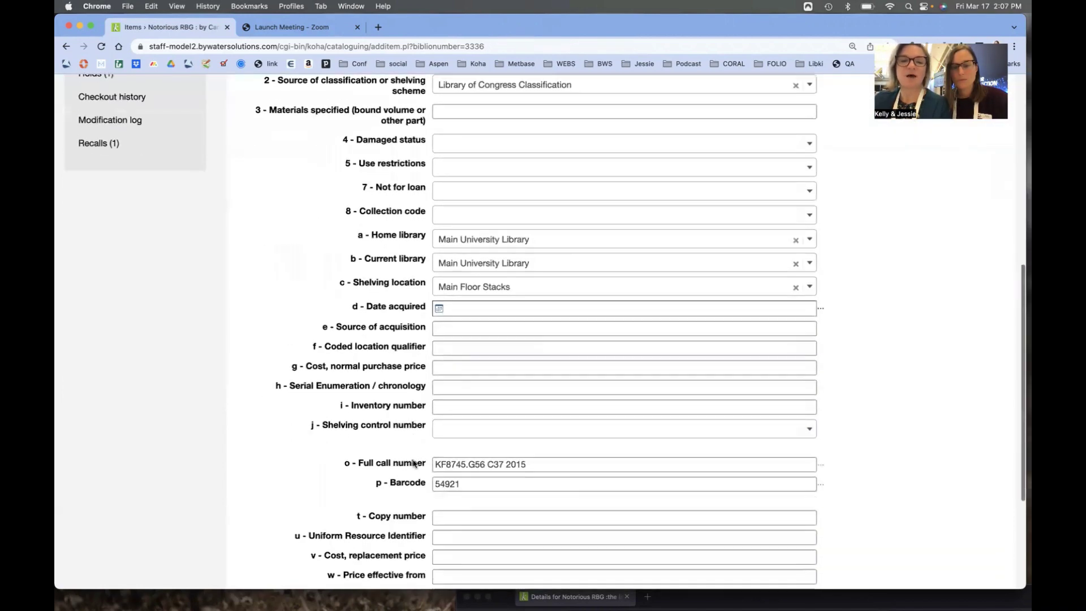
scroll(414, 463, "up", 2)
scroll(414, 463, "up", 2)
scroll(415, 464, "up", 1)
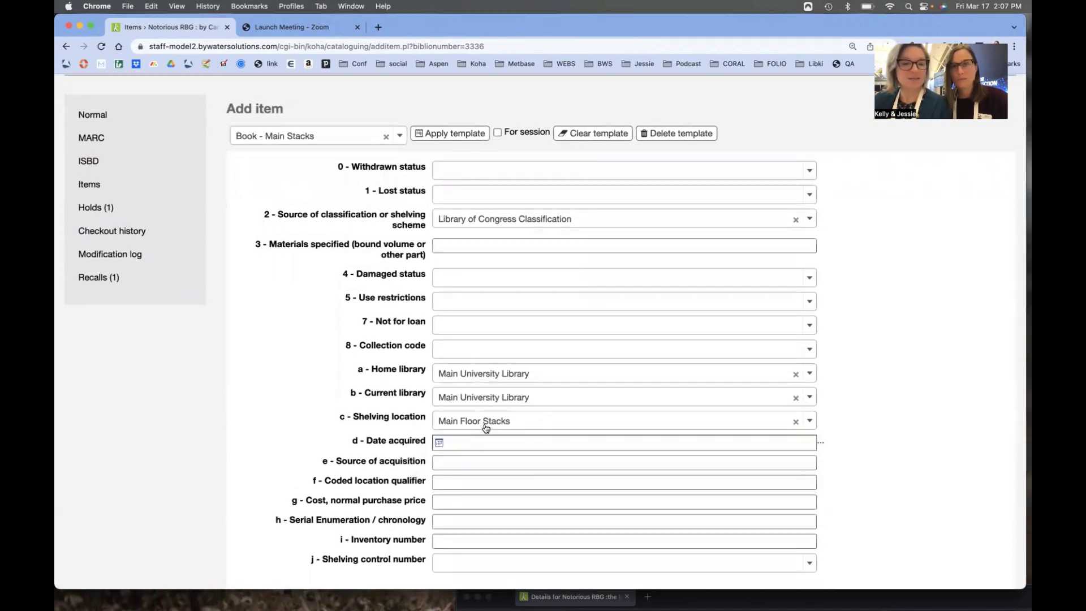
scroll(484, 433, "down", 1)
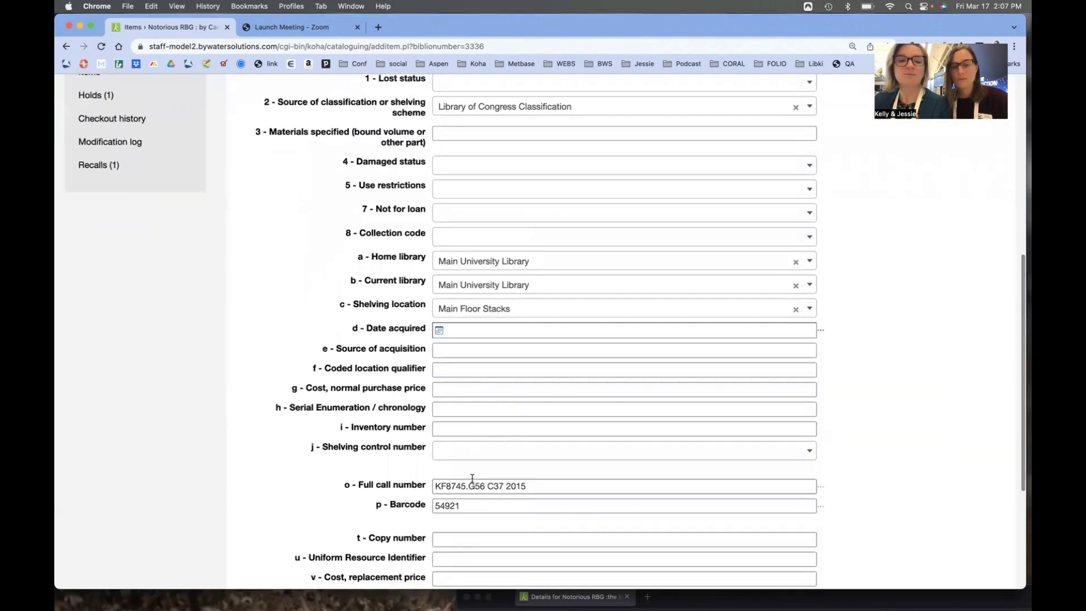
scroll(425, 466, "up", 3)
scroll(340, 391, "up", 1)
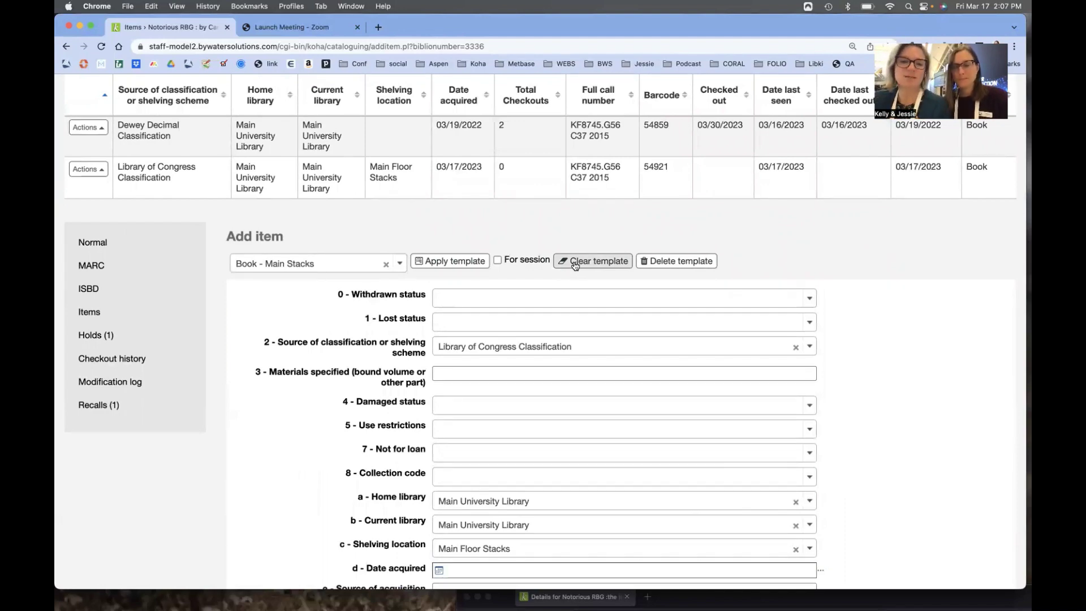
Clear the template, then set California Documents collection, Staff Collection status and Reserves location
left_click(574, 262)
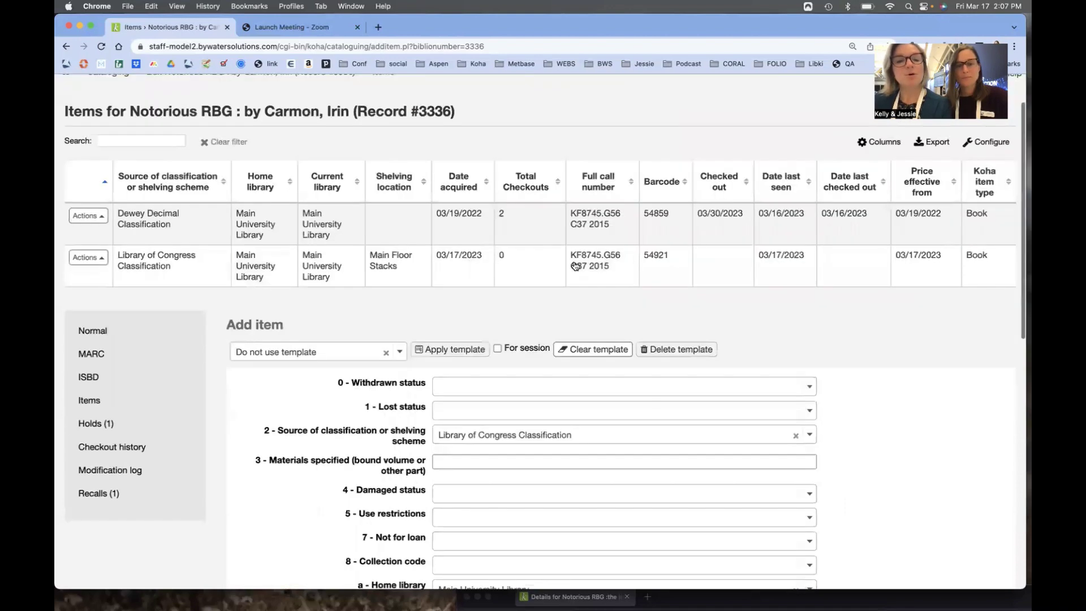
scroll(574, 266, "down", 1)
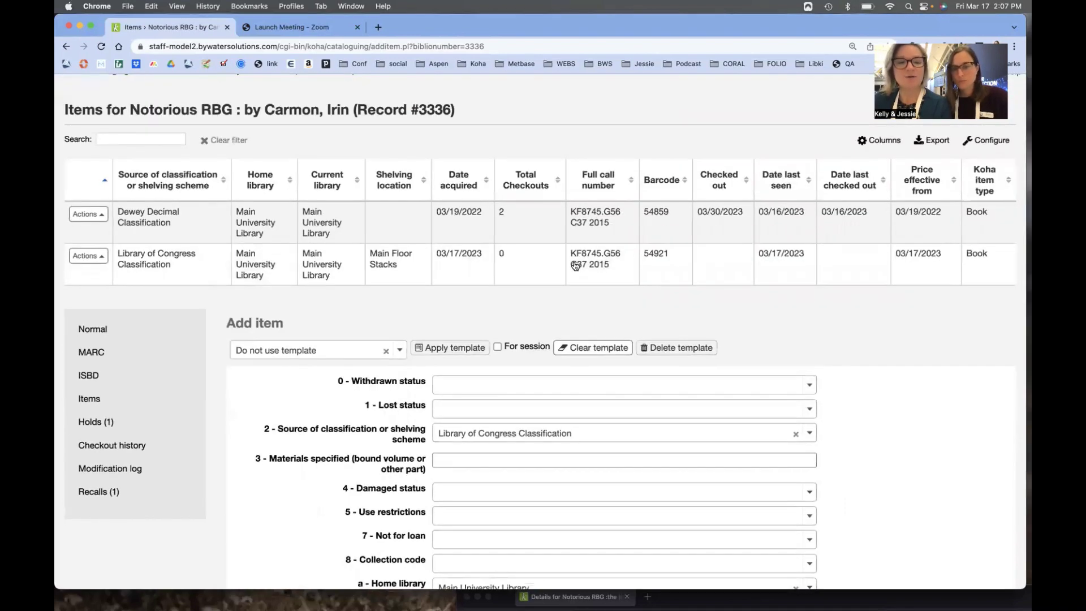
scroll(463, 430, "down", 2)
scroll(465, 439, "down", 1)
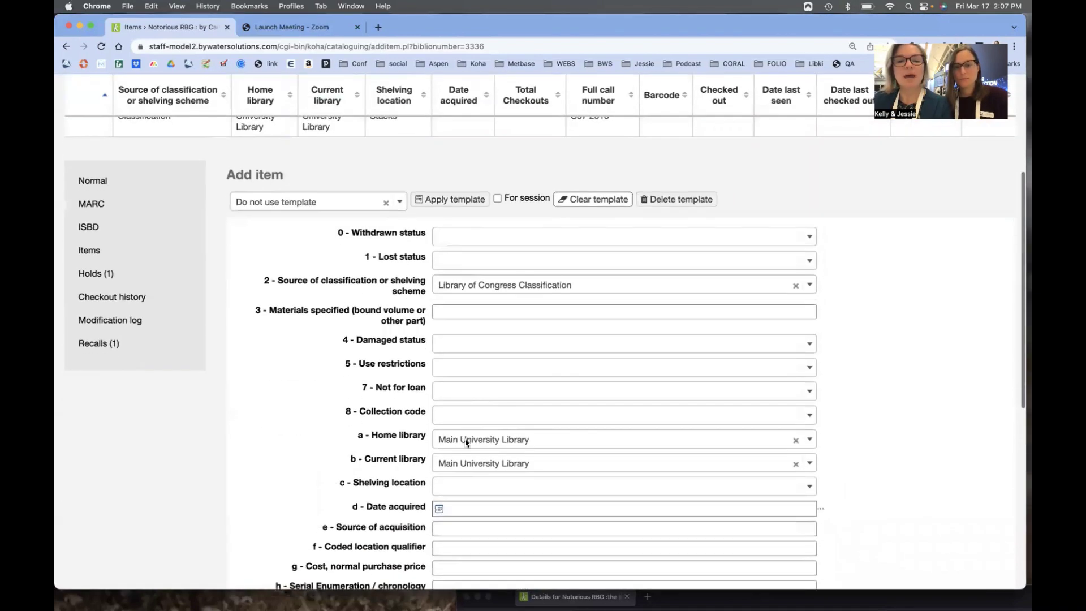
scroll(461, 410, "down", 2)
left_click(458, 337)
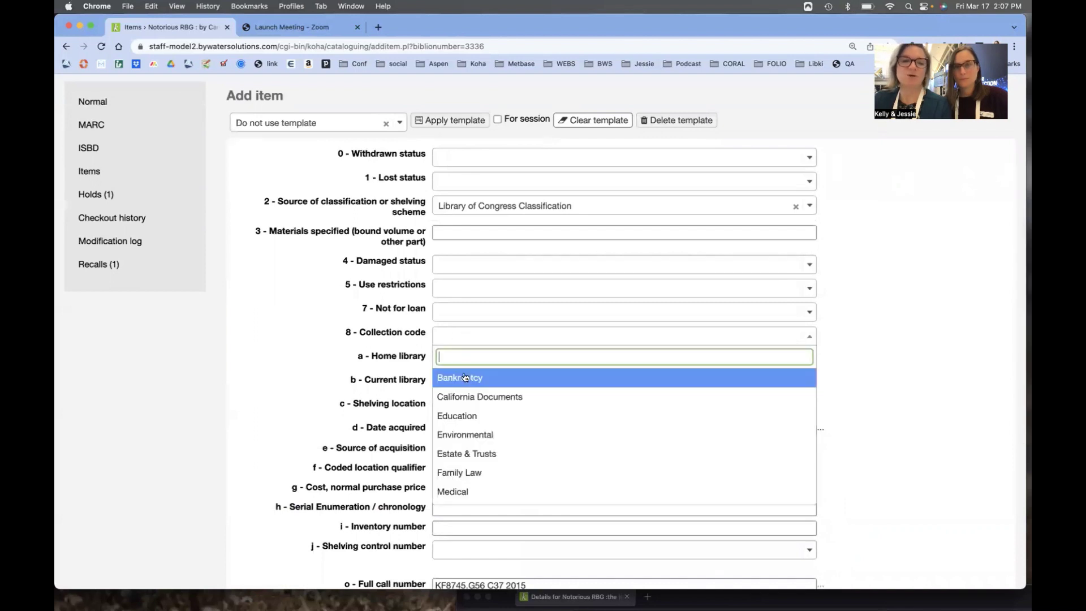
left_click(472, 395)
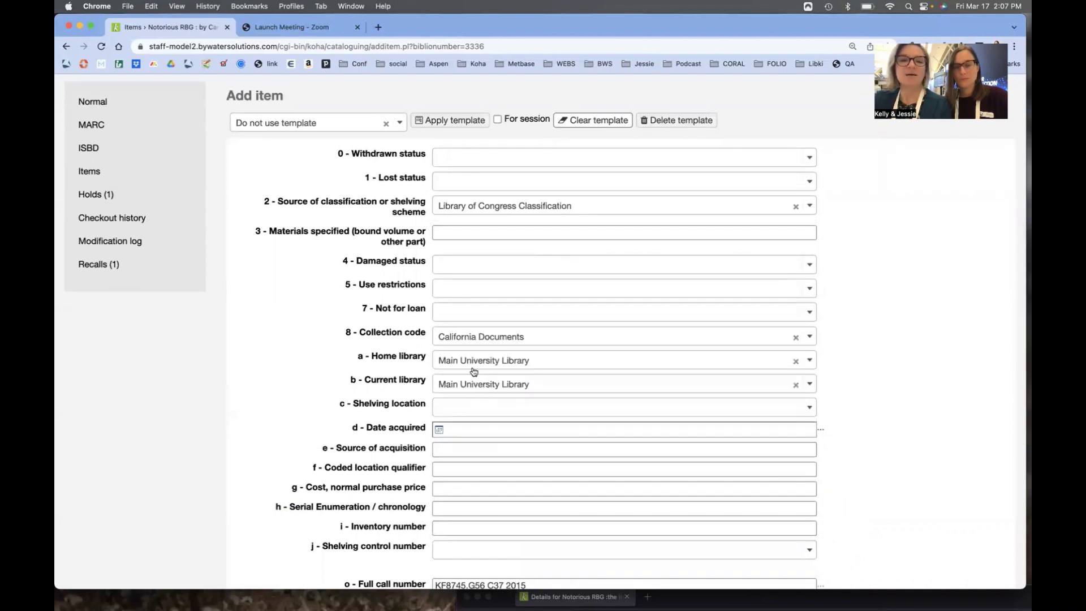
left_click(457, 315)
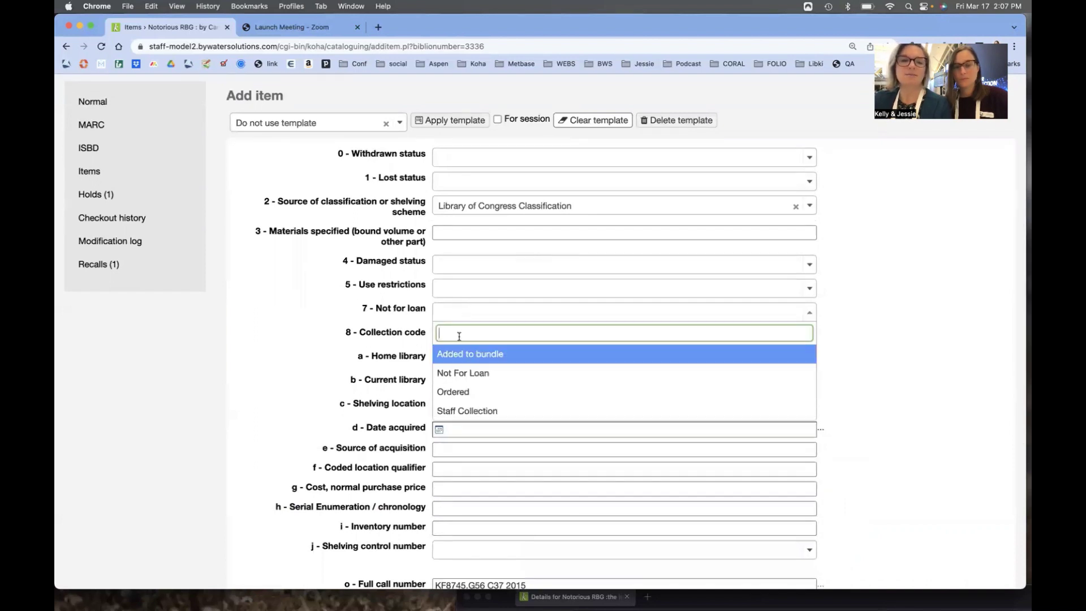
left_click(466, 410)
scroll(349, 334, "down", 1)
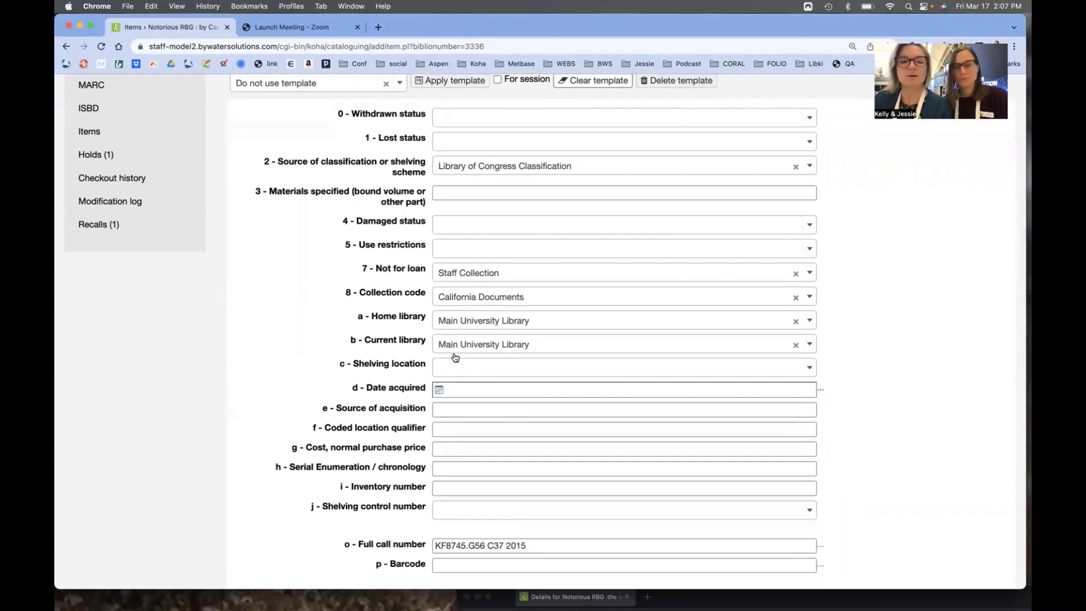
left_click(447, 371)
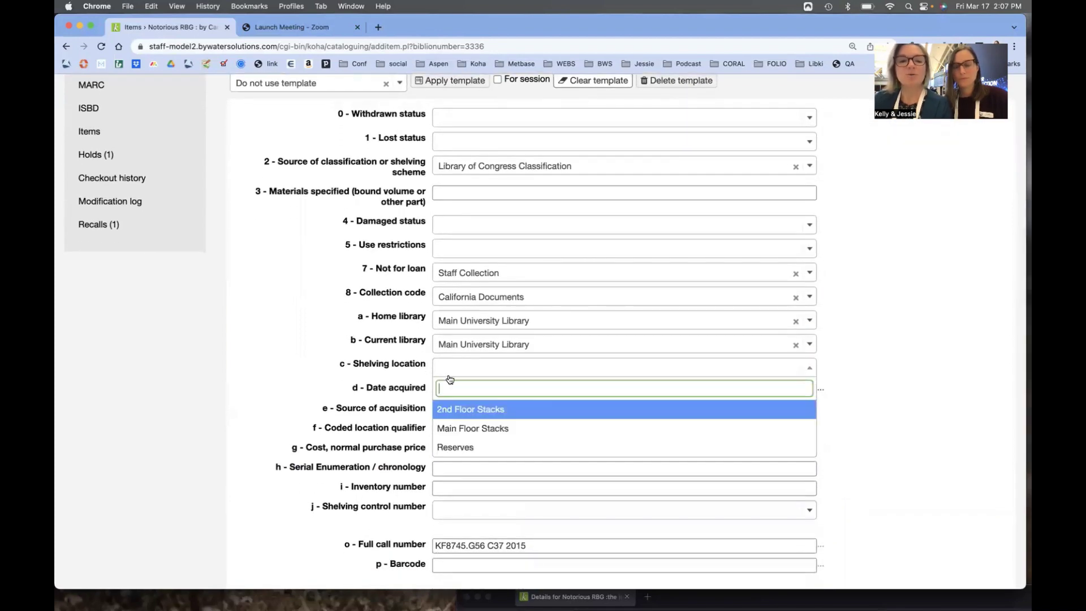
left_click(465, 450)
scroll(465, 446, "down", 1)
scroll(465, 446, "down", 2)
scroll(465, 443, "down", 2)
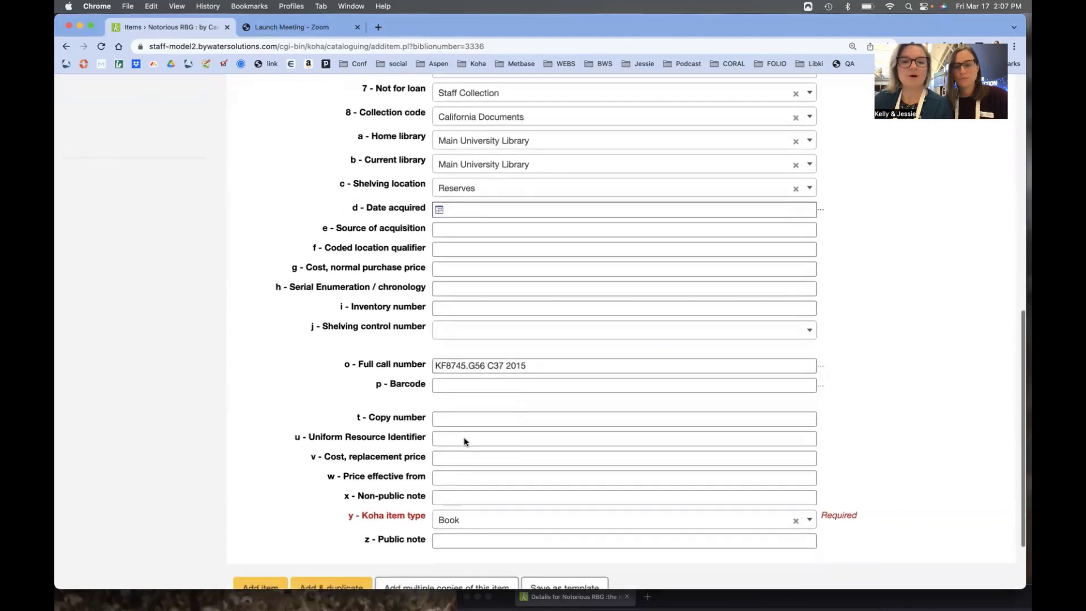
scroll(464, 491, "down", 1)
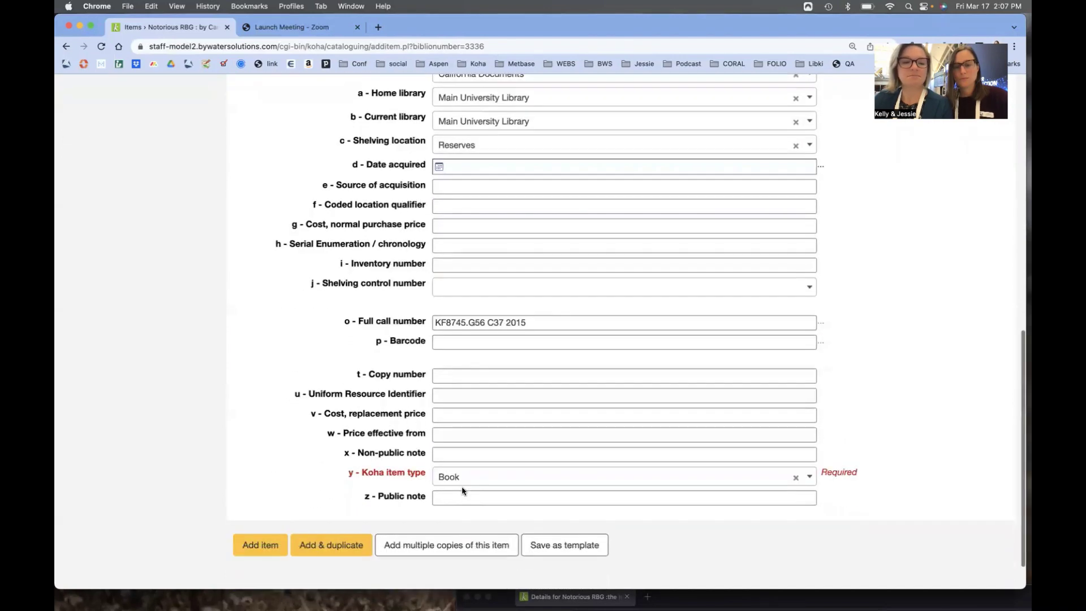
Enter public note 'Staff' and save the form as shared template 'staff'
left_click(459, 493)
type("Staff")
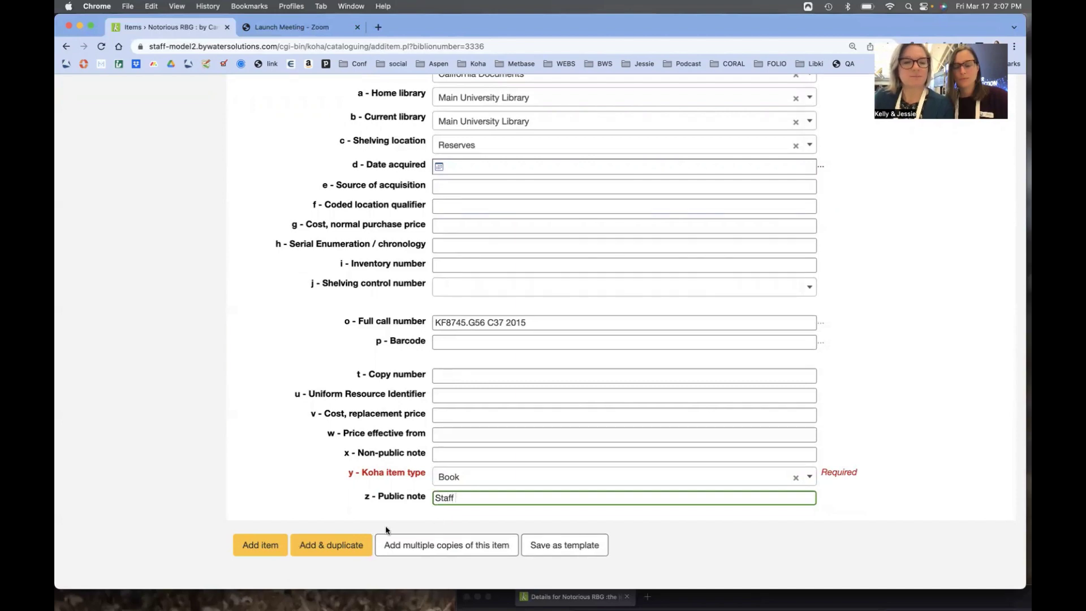
left_click(555, 547)
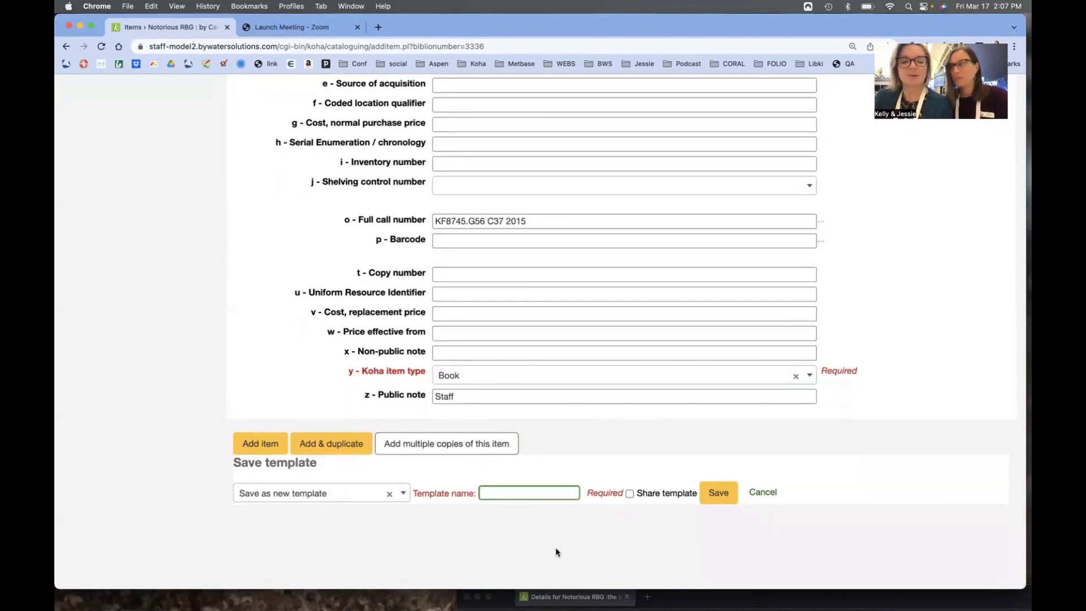
type("staff")
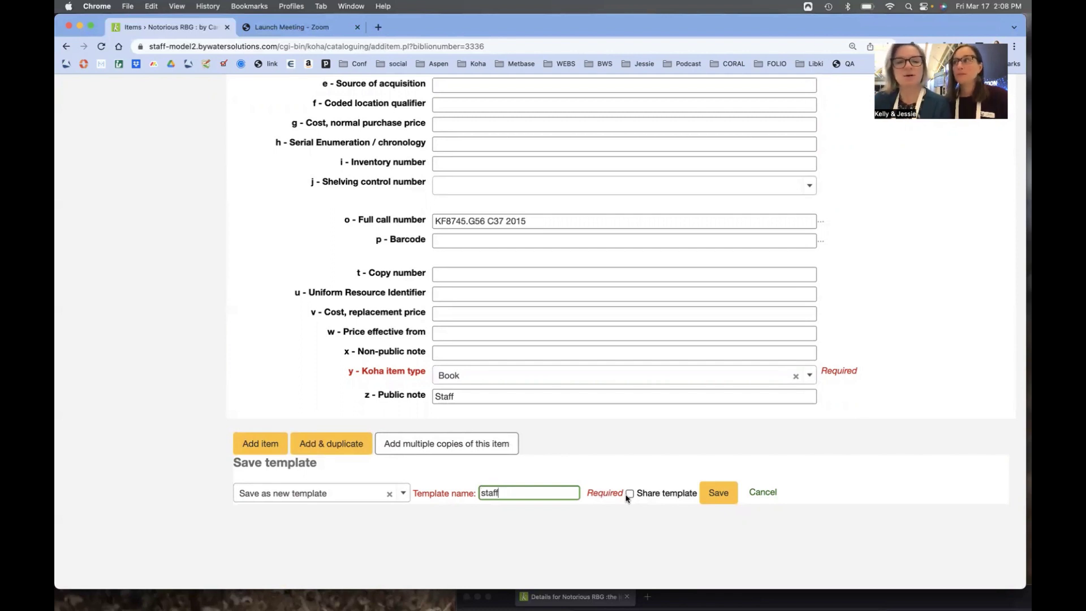
left_click(630, 493)
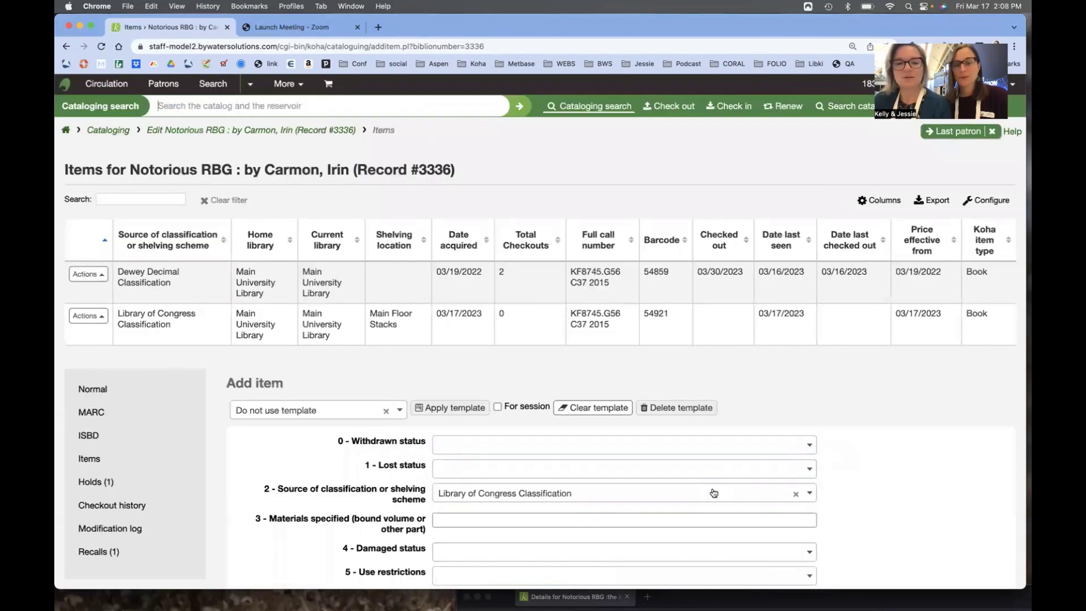
scroll(713, 492, "down", 3)
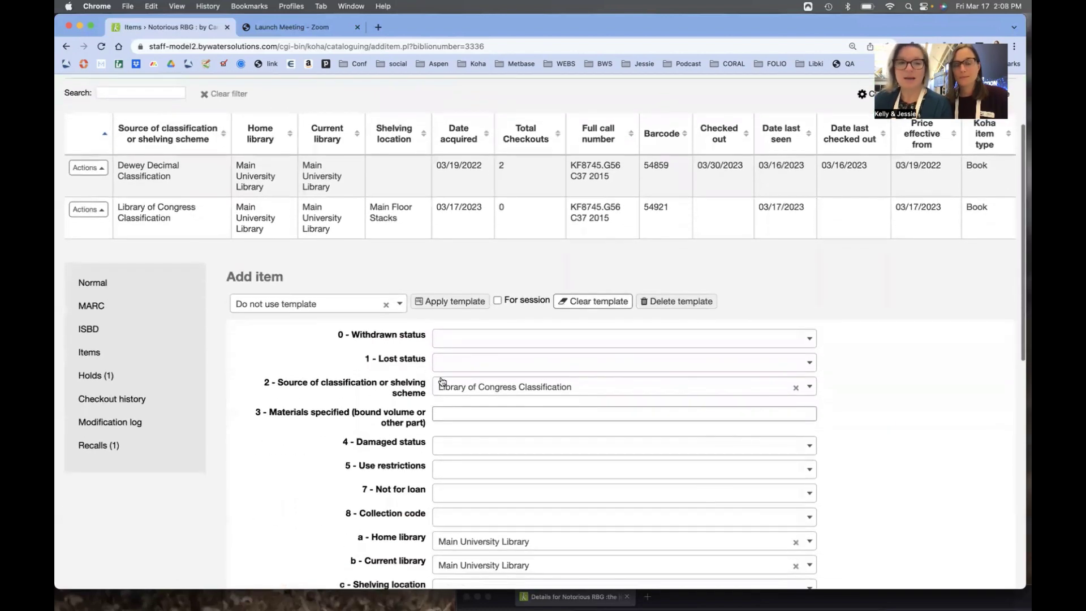
Choose the 'staff (shared)' template in the Add item template list
left_click(396, 310)
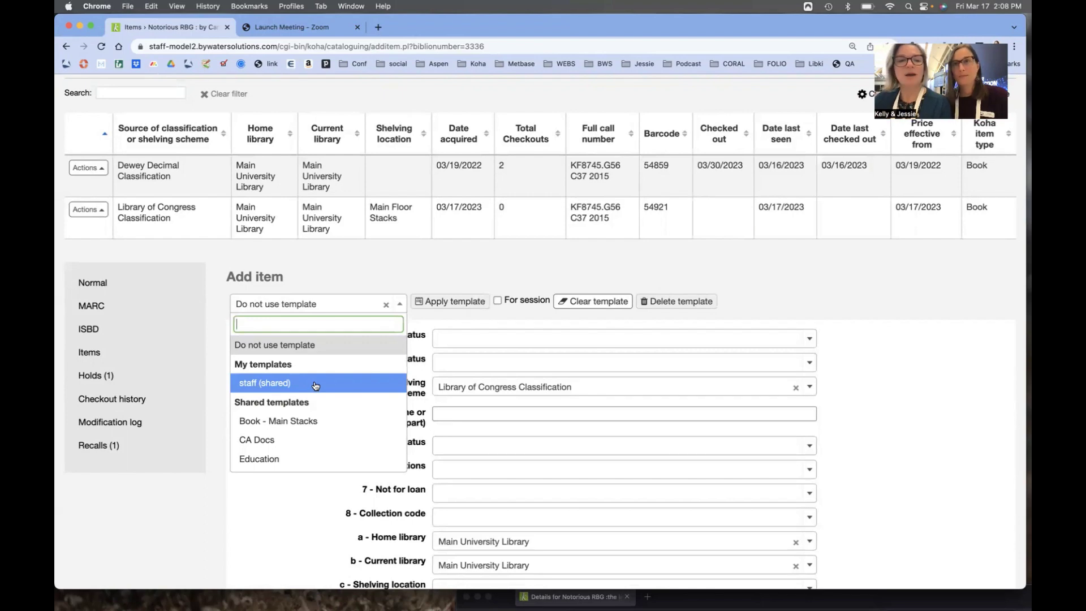
left_click(315, 385)
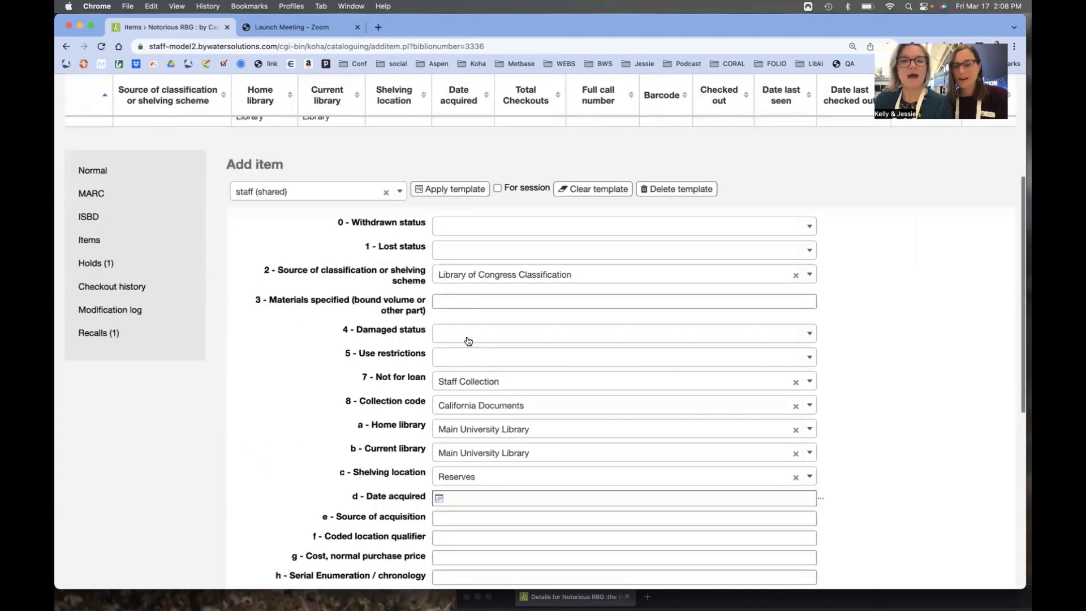
scroll(460, 436, "down", 3)
scroll(463, 435, "down", 2)
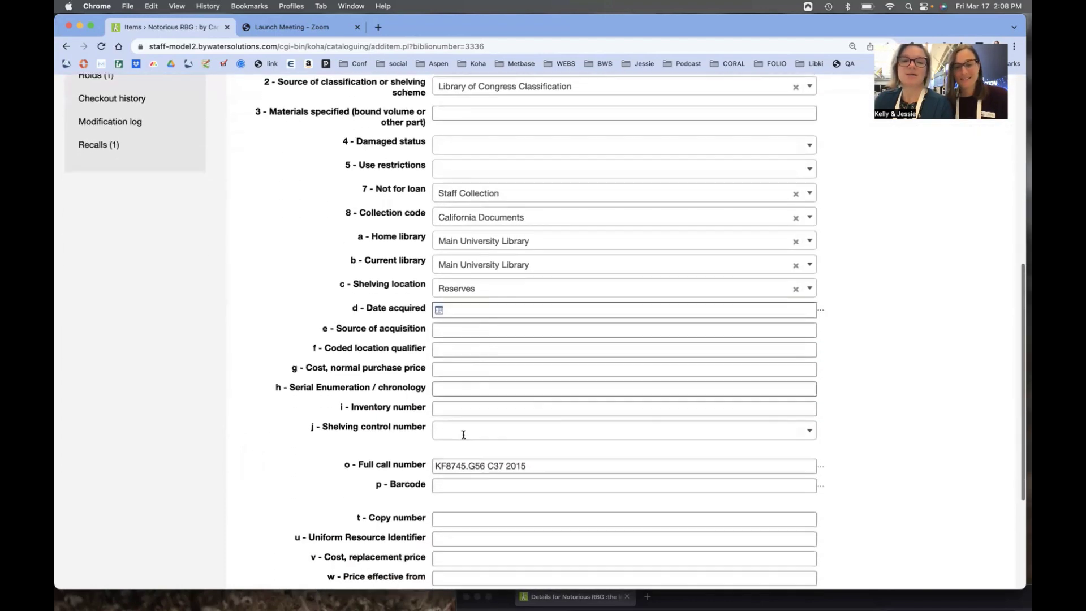
scroll(464, 435, "down", 1)
scroll(463, 434, "down", 1)
scroll(463, 435, "down", 2)
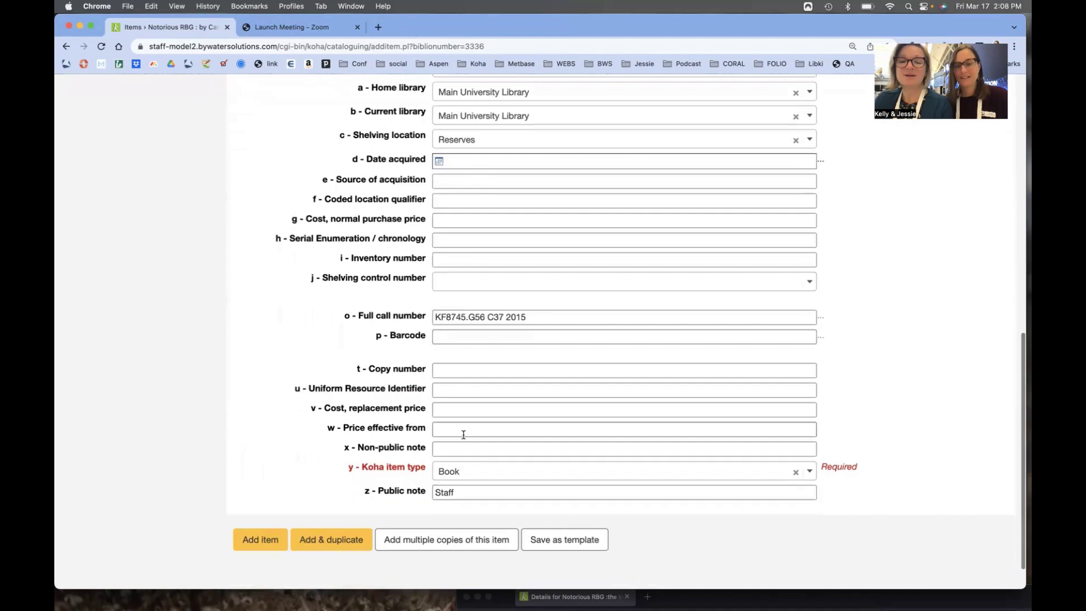
scroll(463, 434, "up", 2)
scroll(463, 435, "up", 3)
scroll(463, 434, "up", 5)
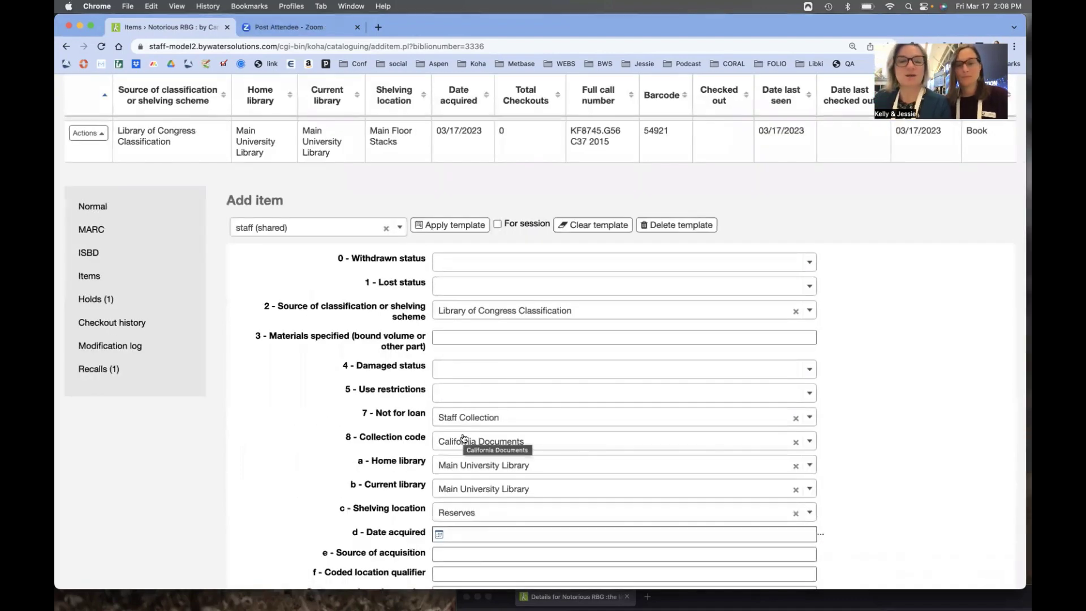
scroll(464, 438, "up", 2)
scroll(463, 438, "up", 1)
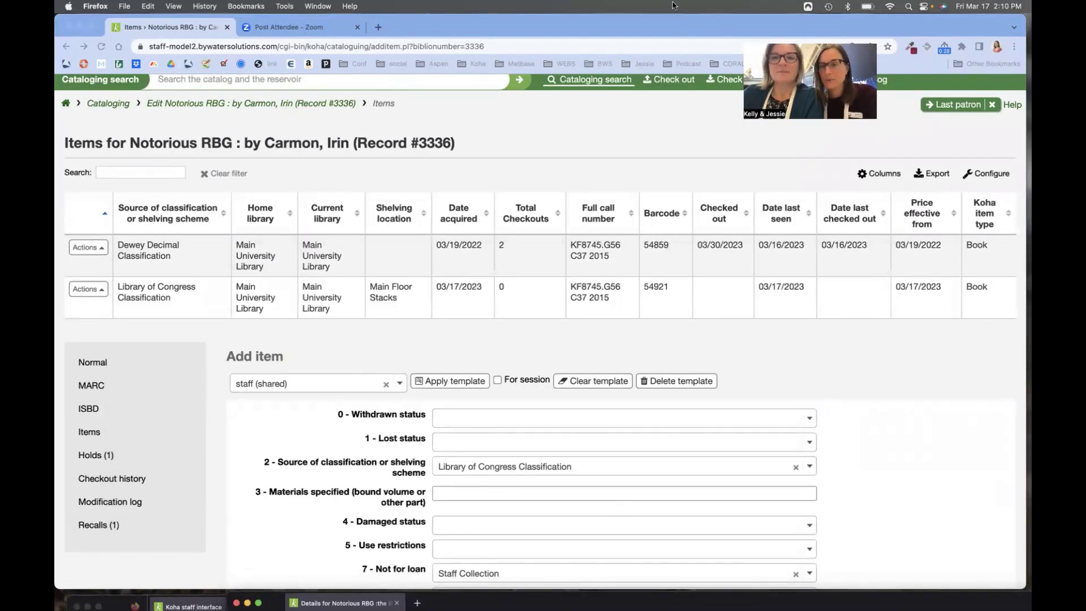
scroll(907, 87, "up", 1)
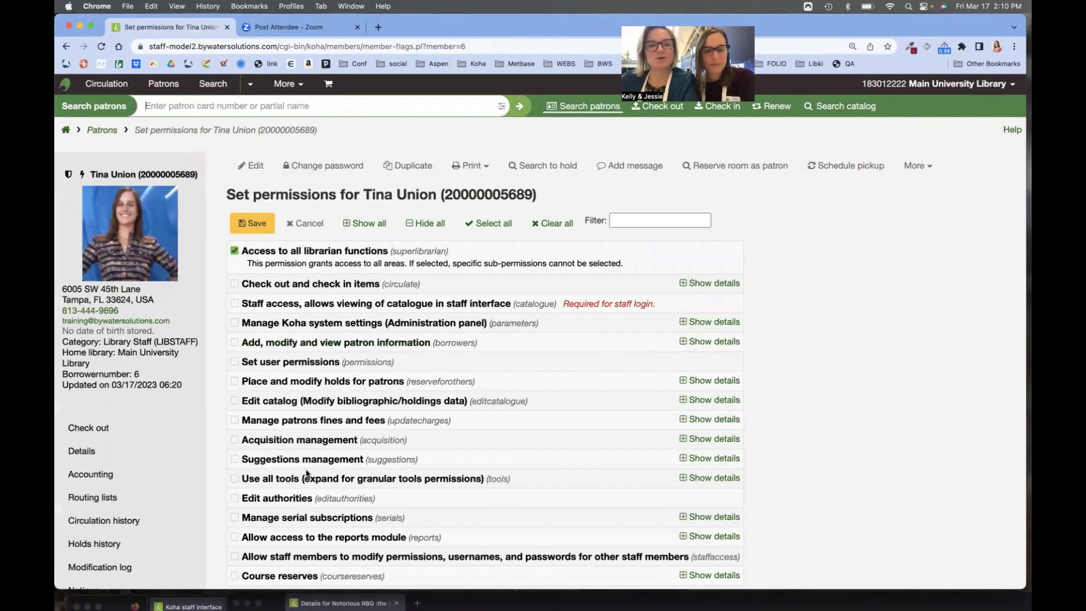
scroll(308, 472, "down", 1)
scroll(509, 381, "down", 3)
left_click(701, 278)
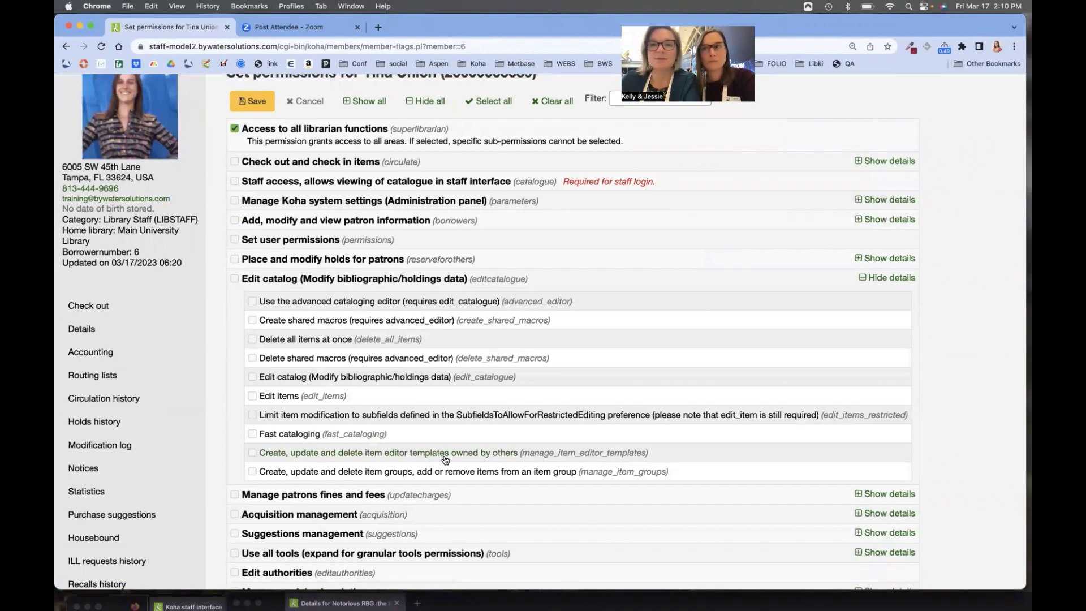
scroll(445, 461, "up", 2)
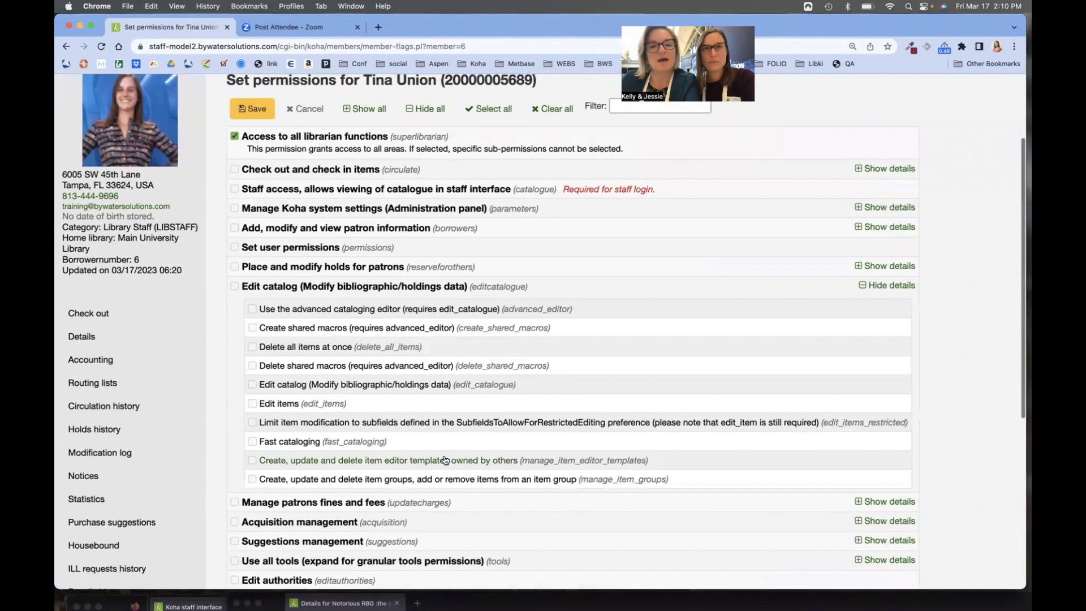